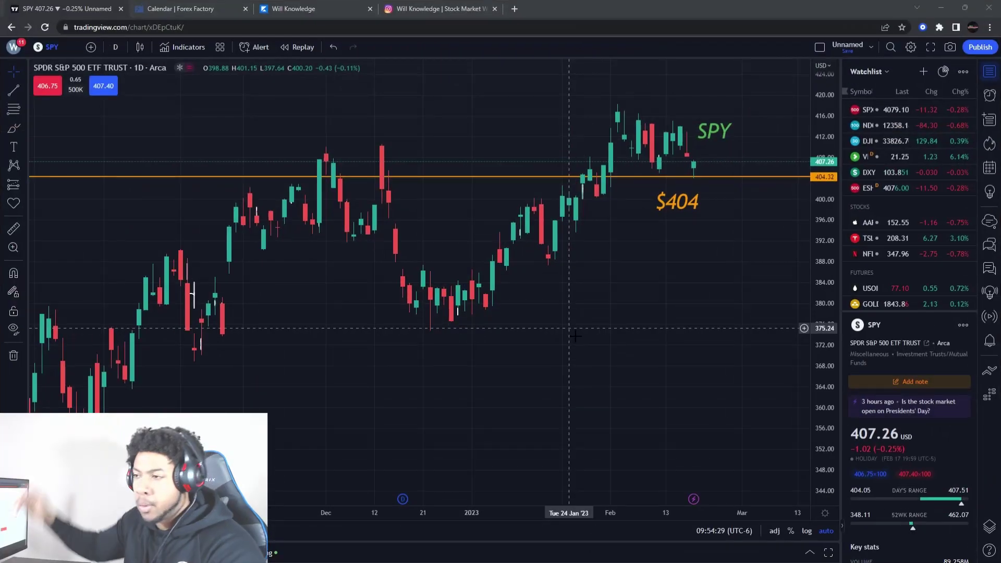
scroll(559, 298, up, 3)
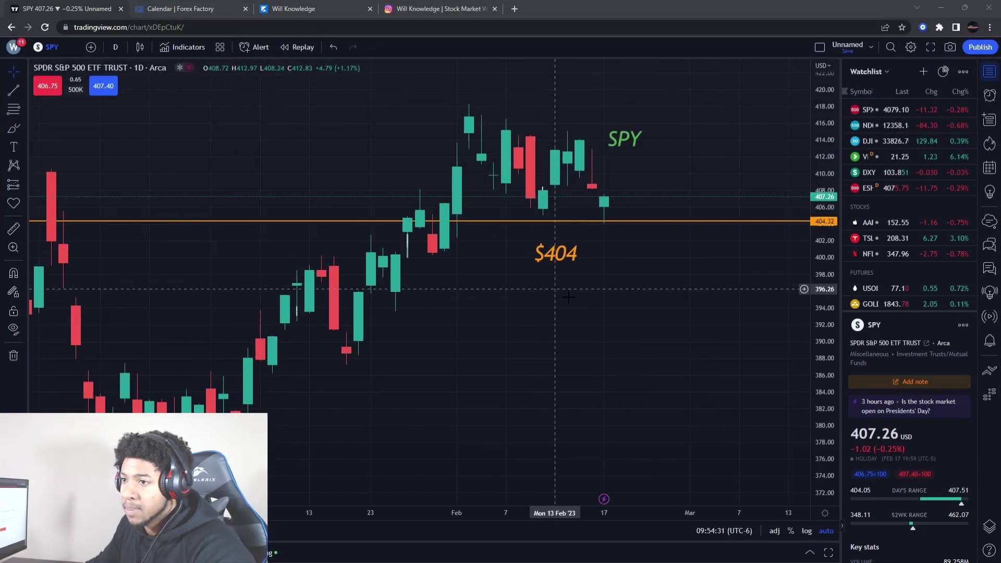
Nudge the green SPY label lower, then switch to the Forex Factory calendar tab
drag(629, 140, 654, 160)
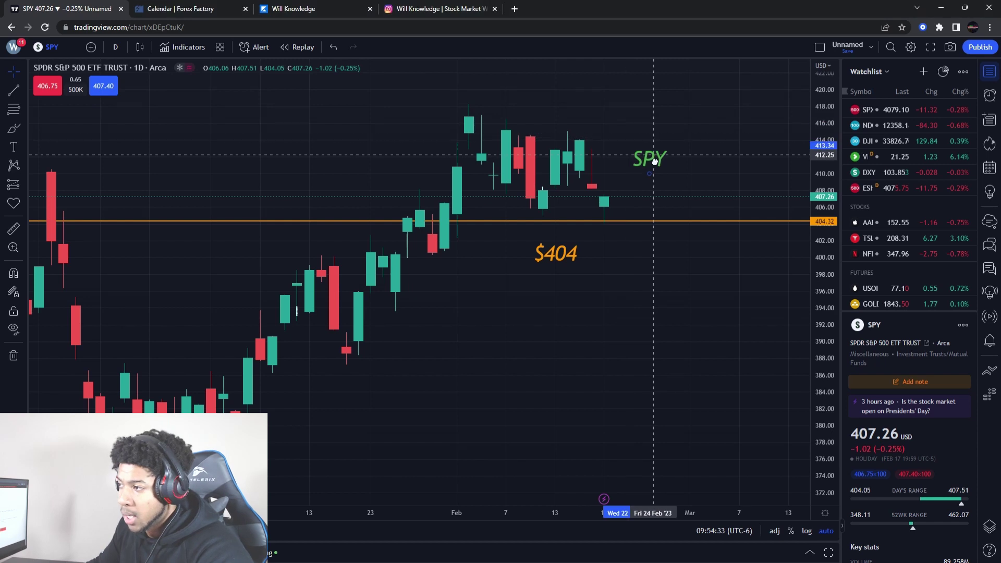
click(654, 160)
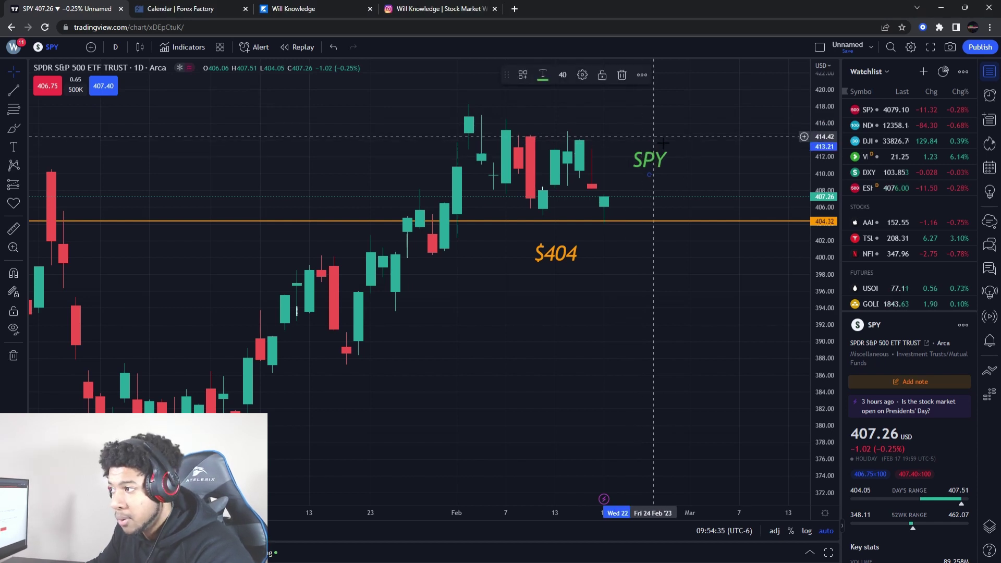
click(170, 10)
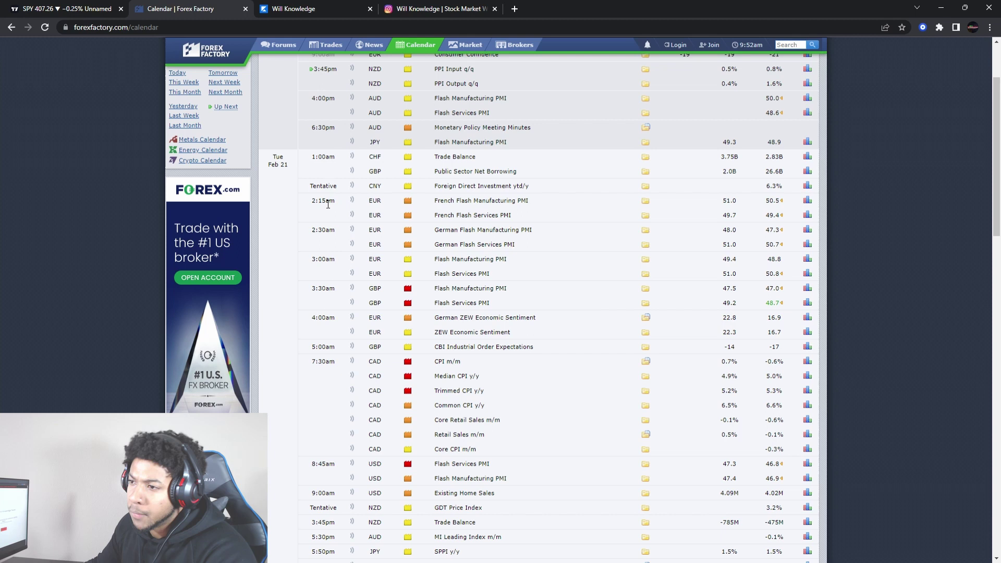
scroll(412, 202, down, 1)
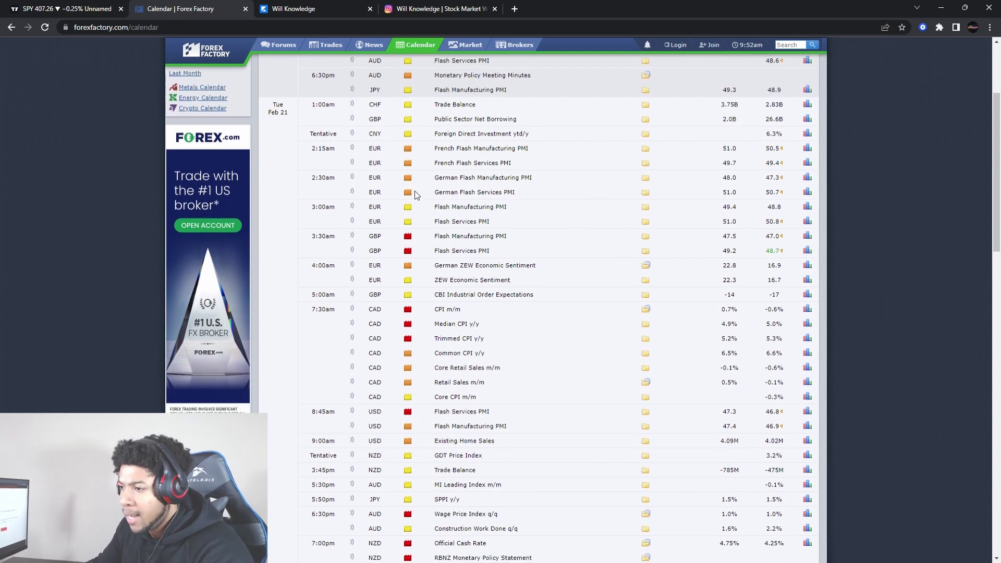
scroll(412, 194, down, 2)
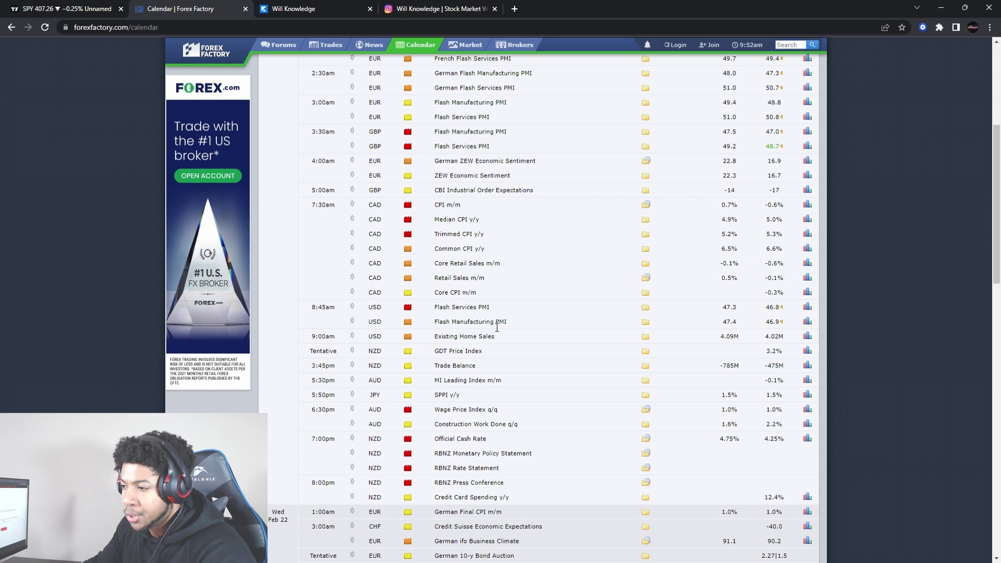
scroll(464, 318, down, 1)
scroll(463, 318, down, 3)
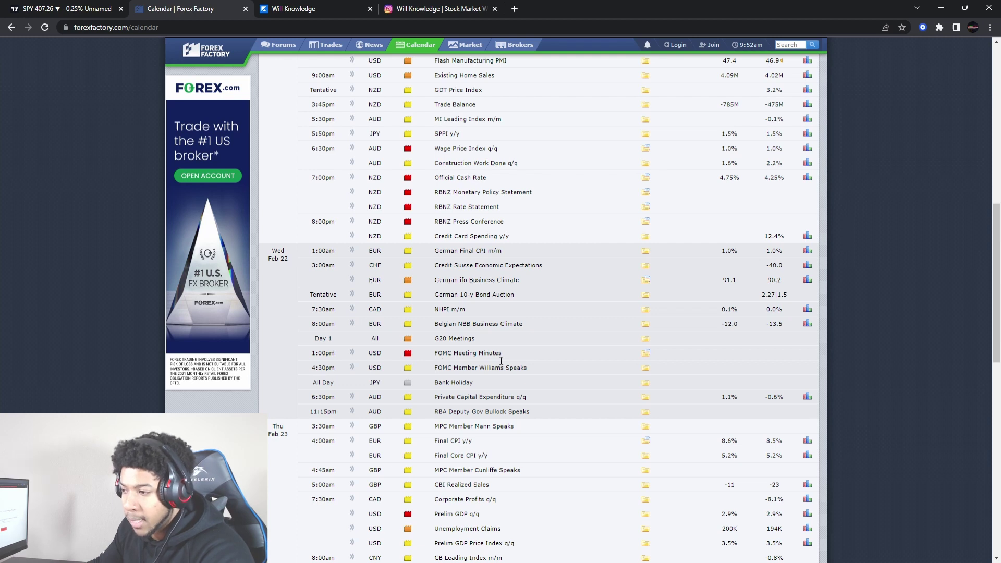
scroll(454, 342, down, 1)
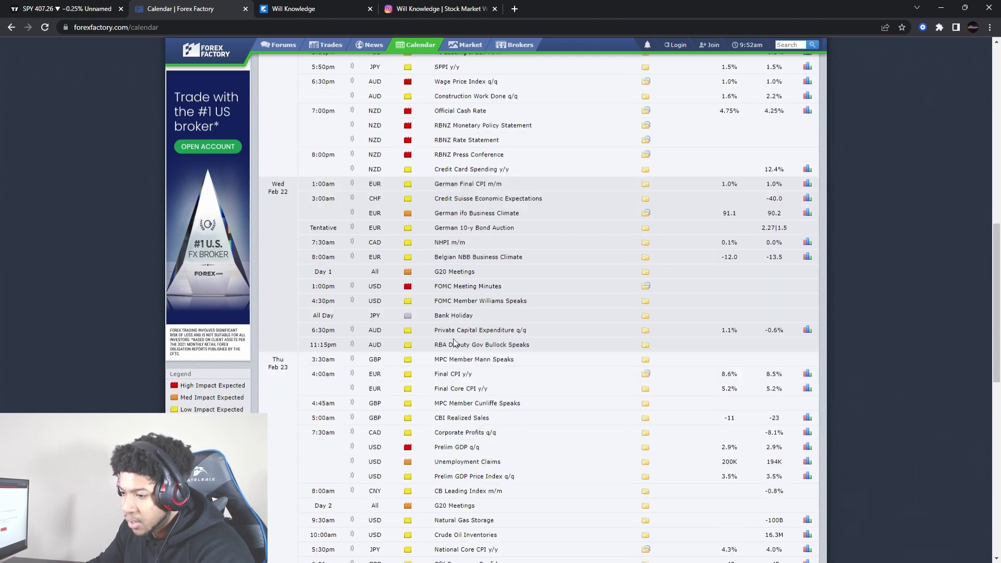
scroll(453, 342, down, 1)
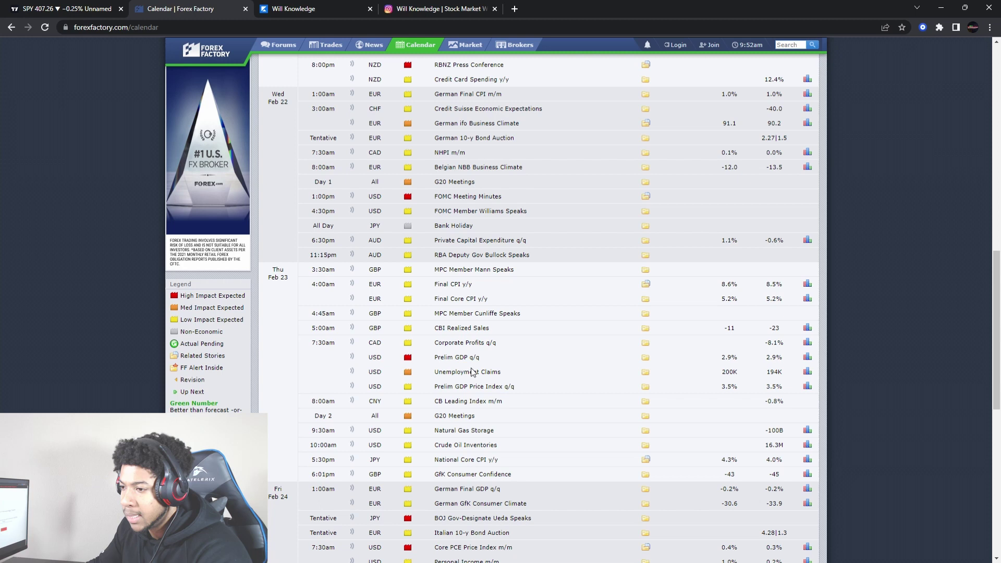
scroll(492, 318, down, 2)
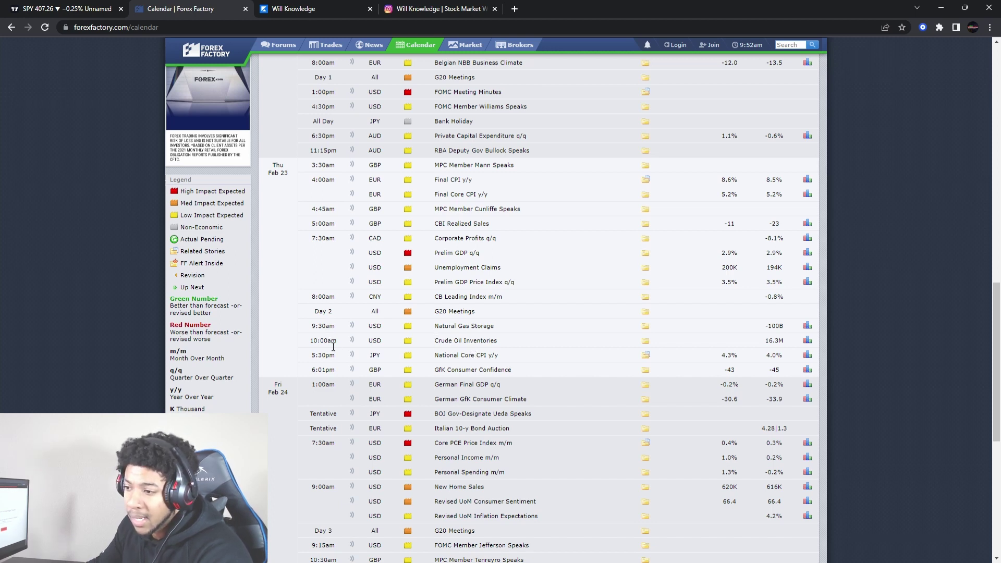
scroll(424, 296, down, 2)
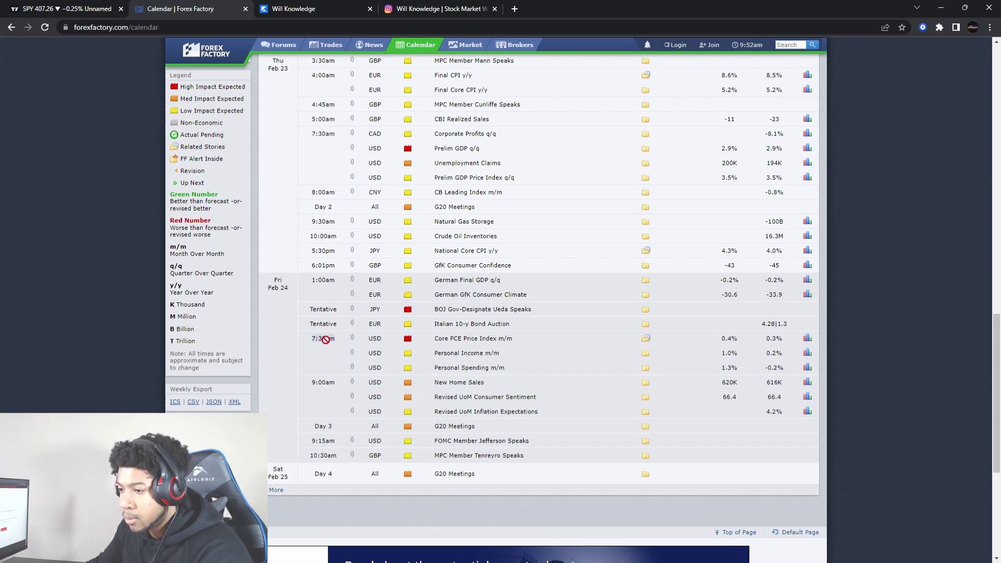
click(393, 353)
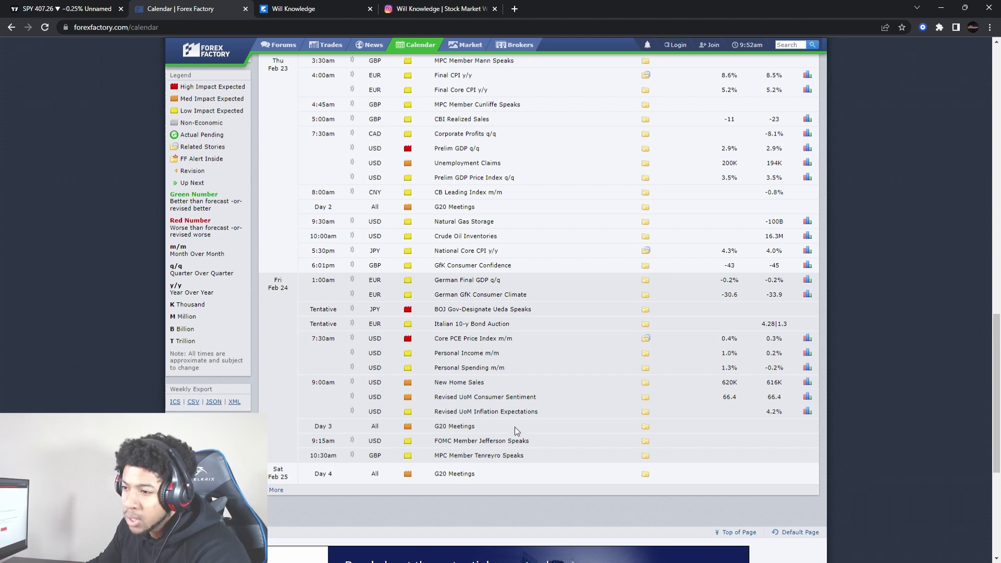
scroll(516, 425, up, 1)
scroll(515, 425, up, 2)
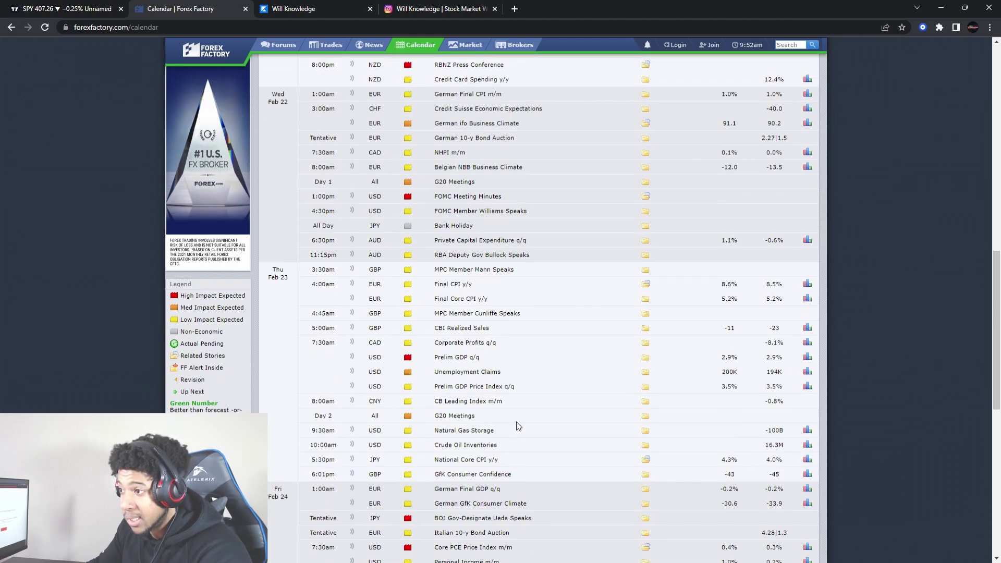
scroll(516, 422, up, 3)
scroll(516, 420, up, 1)
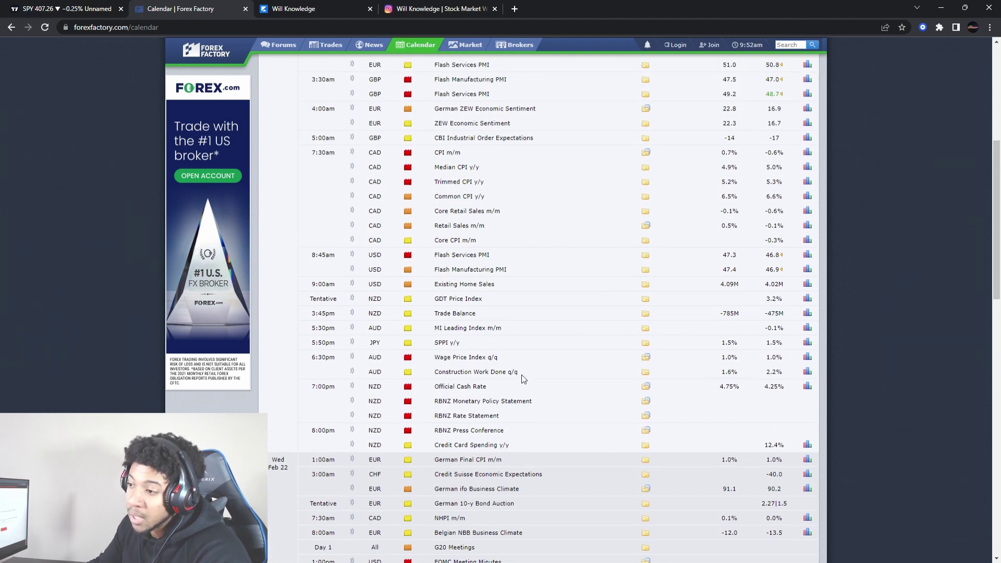
scroll(523, 376, down, 2)
scroll(526, 354, up, 1)
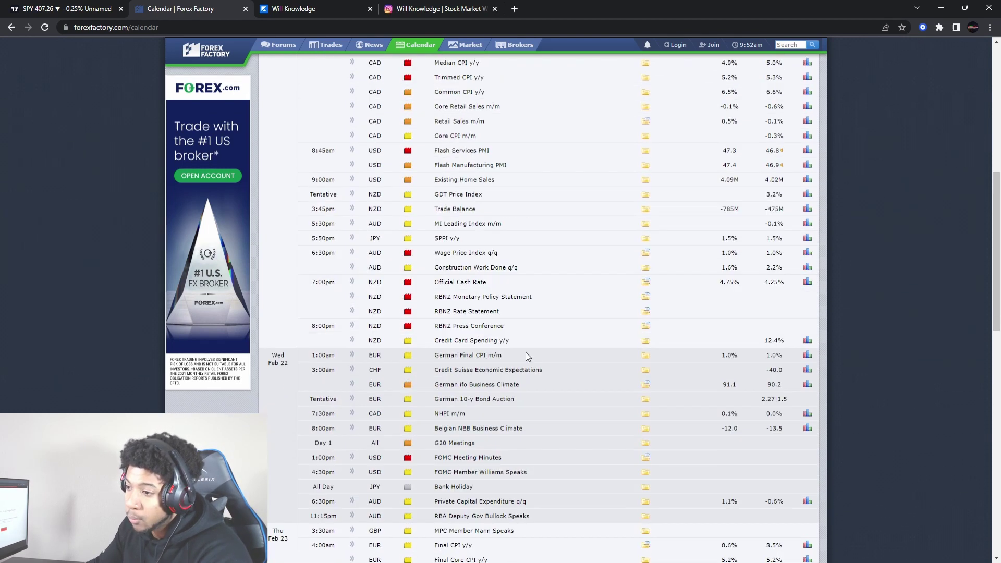
scroll(543, 356, up, 1)
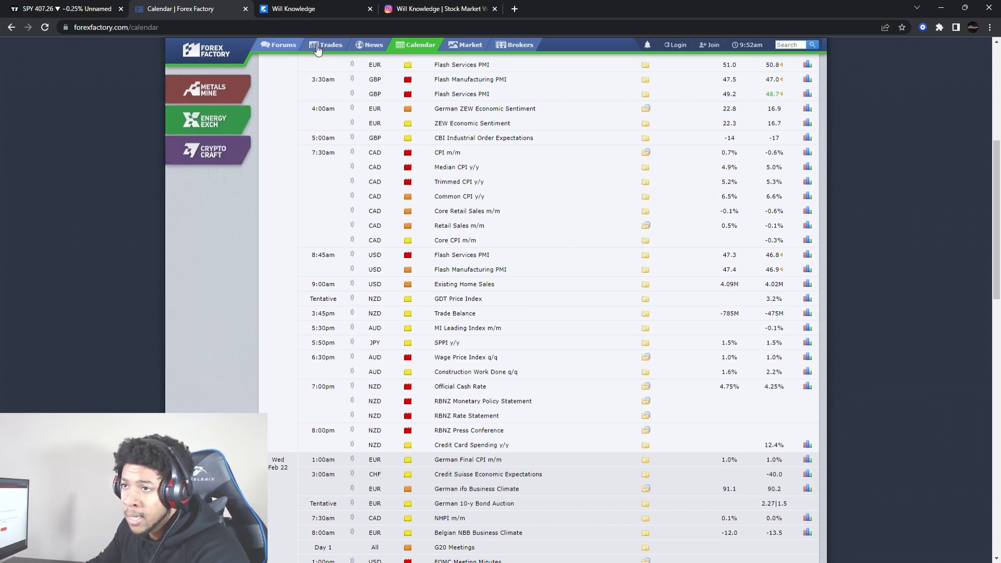
Go to the Will Knowledge site and review the $850-a-year membership price
click(297, 8)
scroll(644, 263, down, 1)
scroll(653, 266, down, 2)
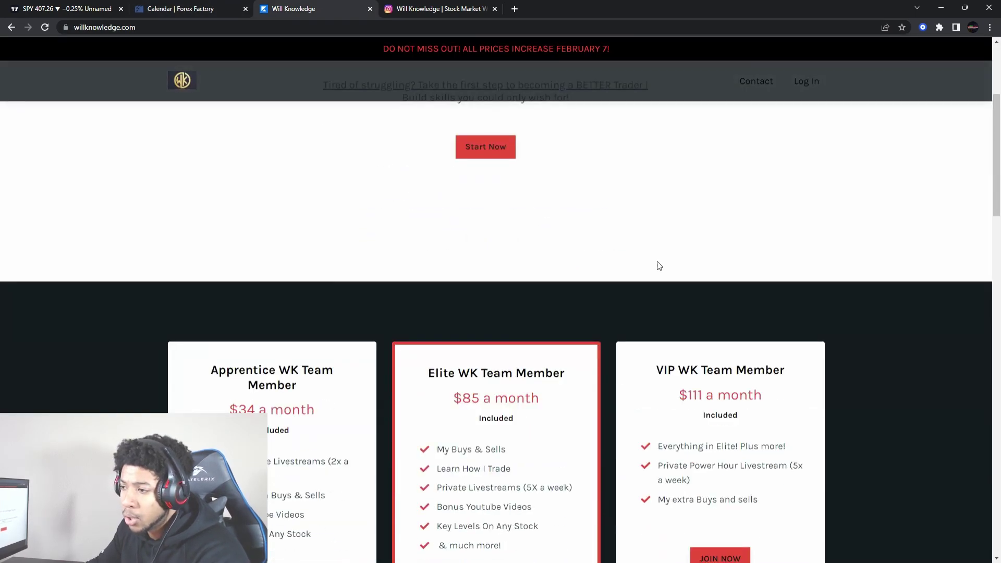
scroll(659, 266, down, 2)
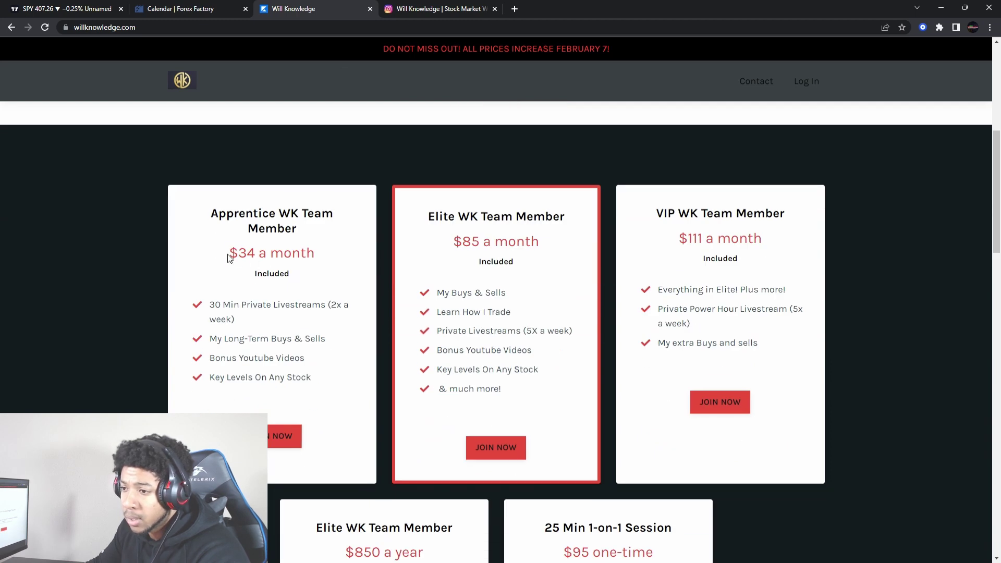
drag(228, 259, 855, 251)
scroll(751, 264, down, 3)
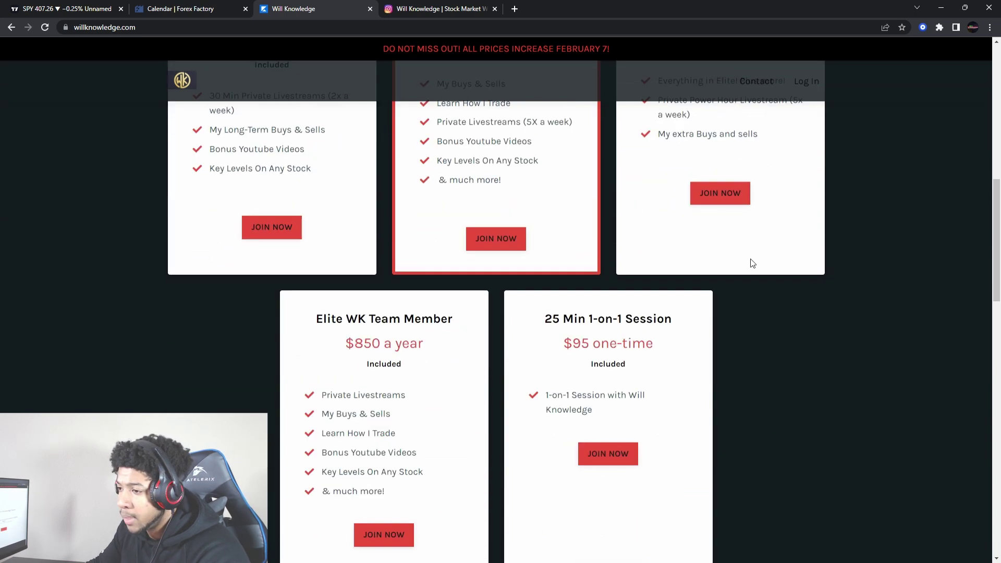
drag(346, 344, 447, 347)
click(447, 346)
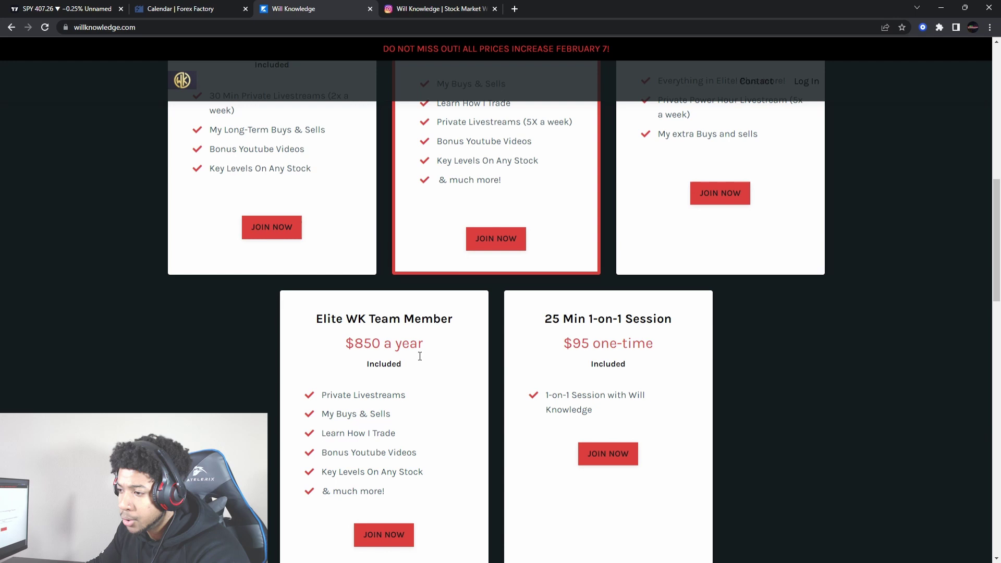
scroll(376, 336, up, 3)
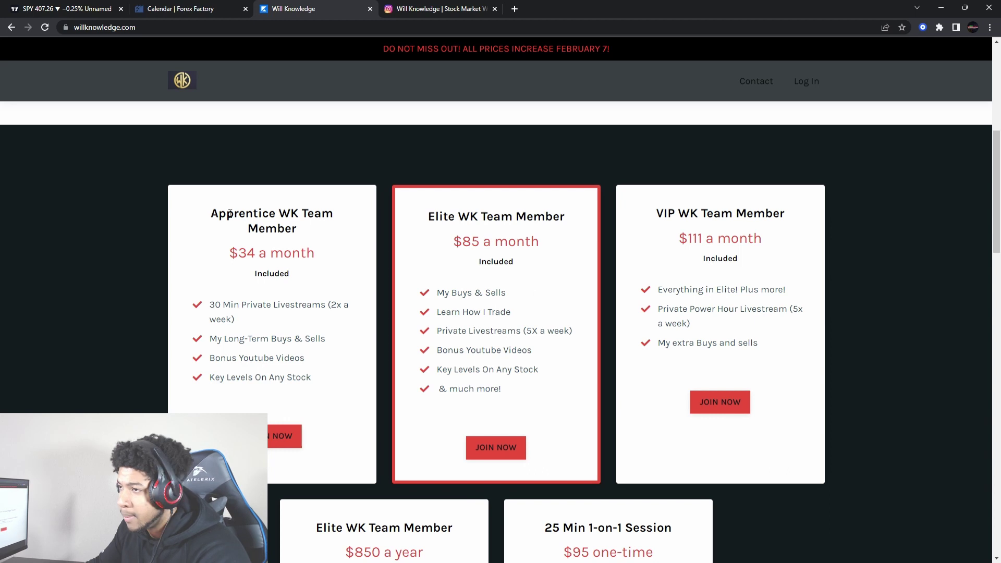
Back on the SPY chart, move the green SPY label up-right and the $404 label slightly left
click(59, 8)
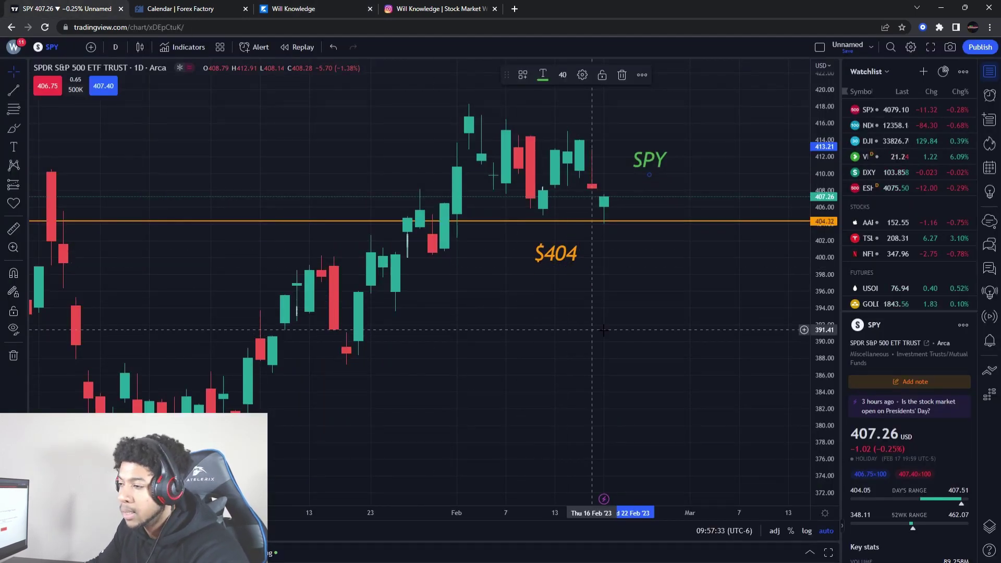
drag(654, 166, 686, 138)
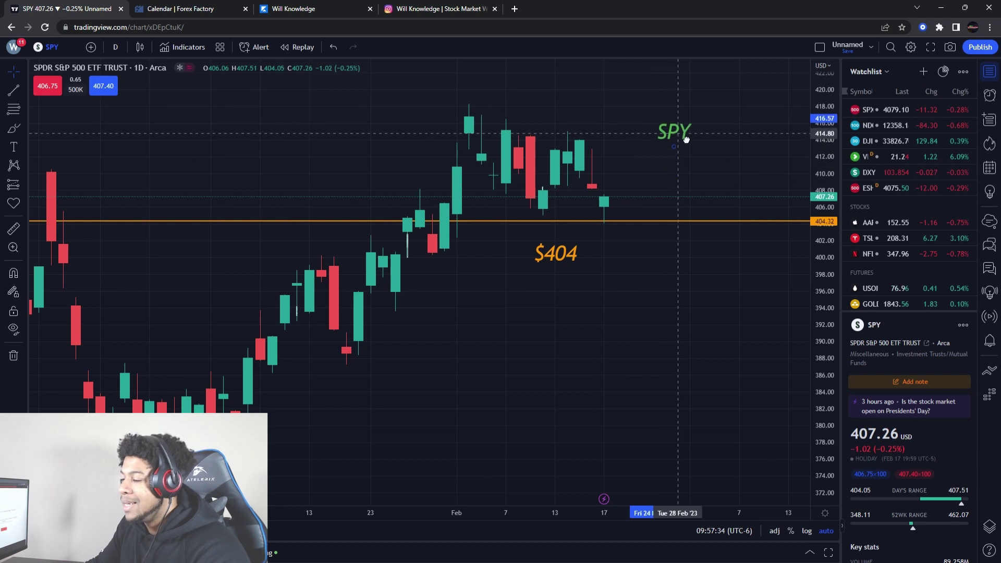
click(703, 190)
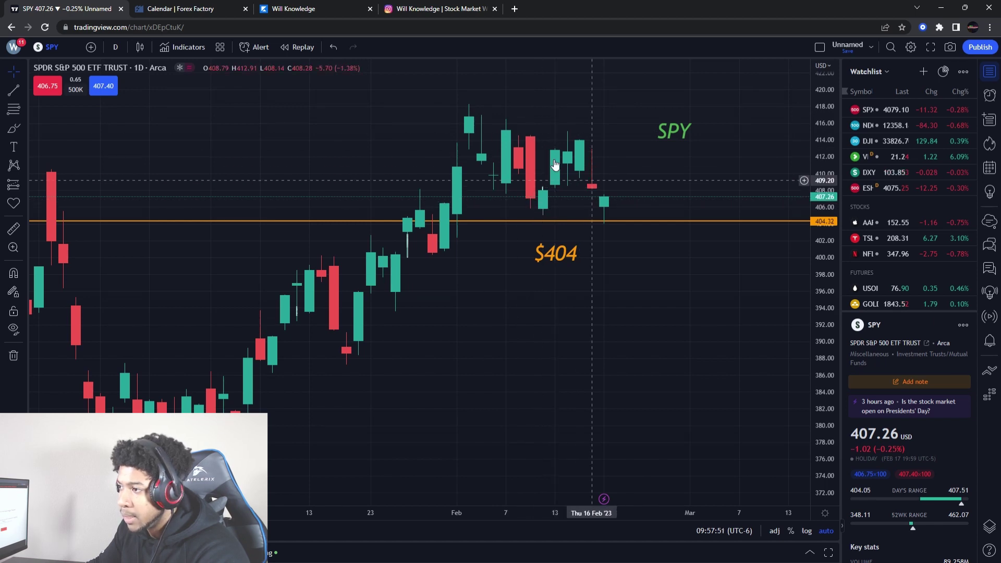
scroll(529, 143, down, 3)
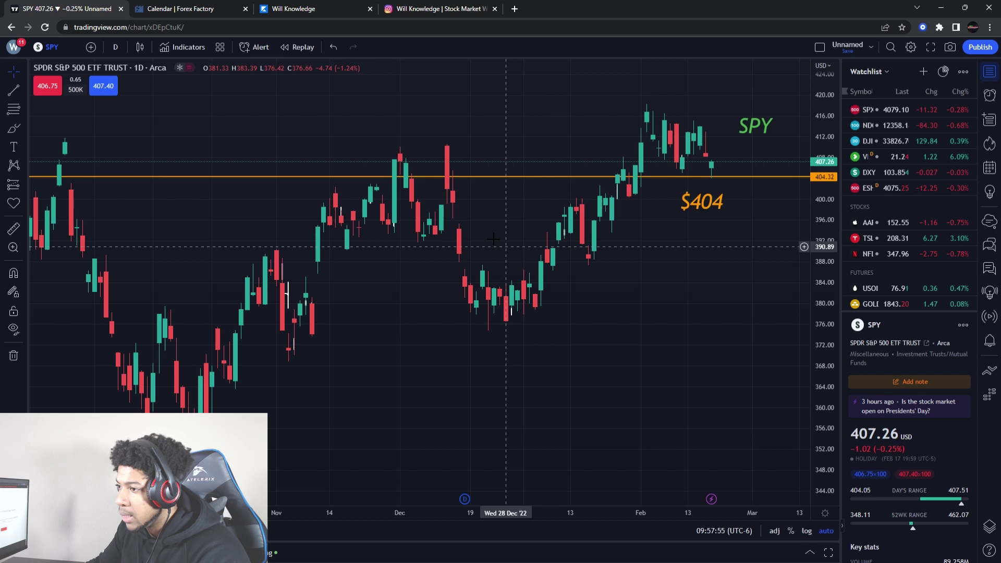
scroll(539, 297, up, 2)
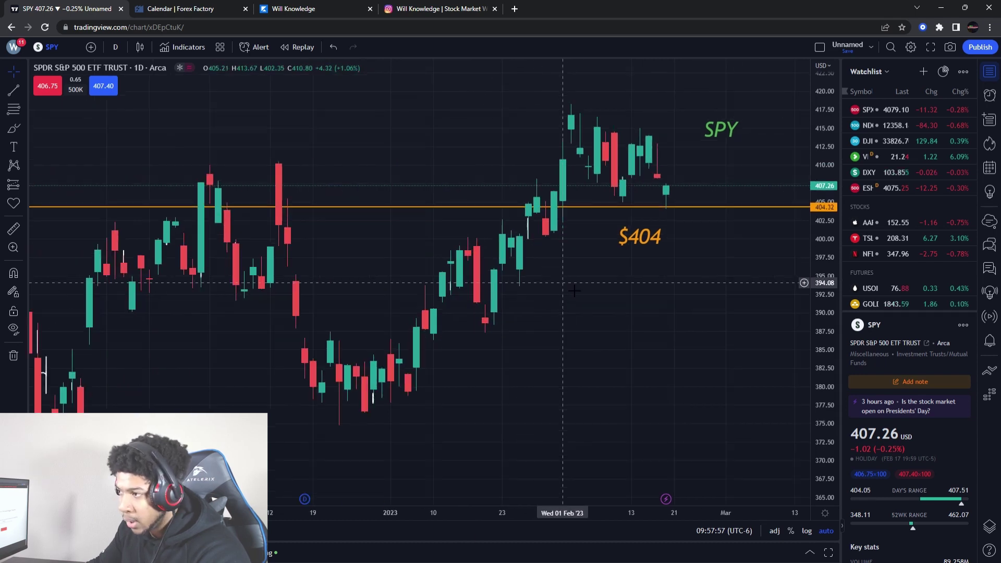
scroll(559, 274, up, 1)
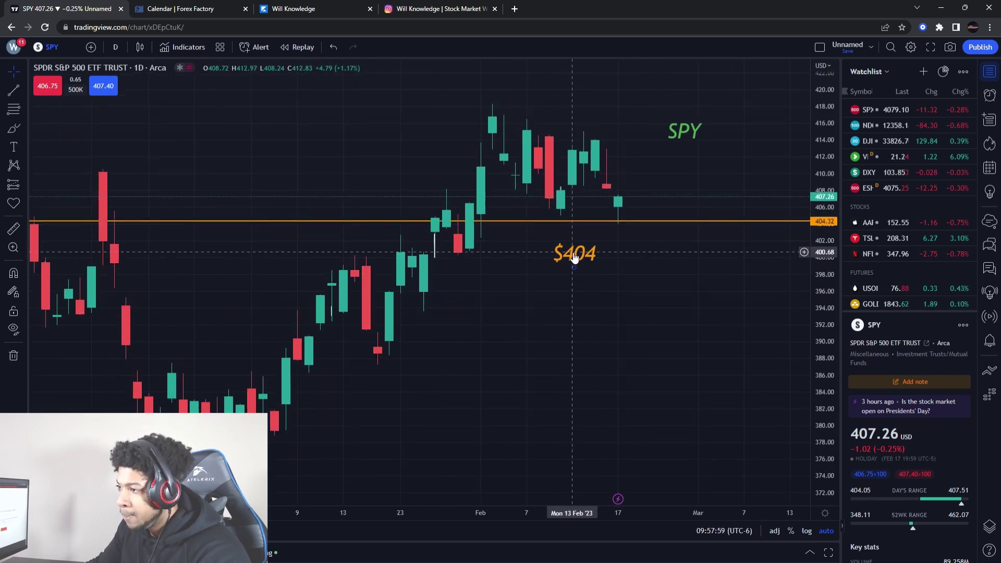
drag(565, 262, 531, 268)
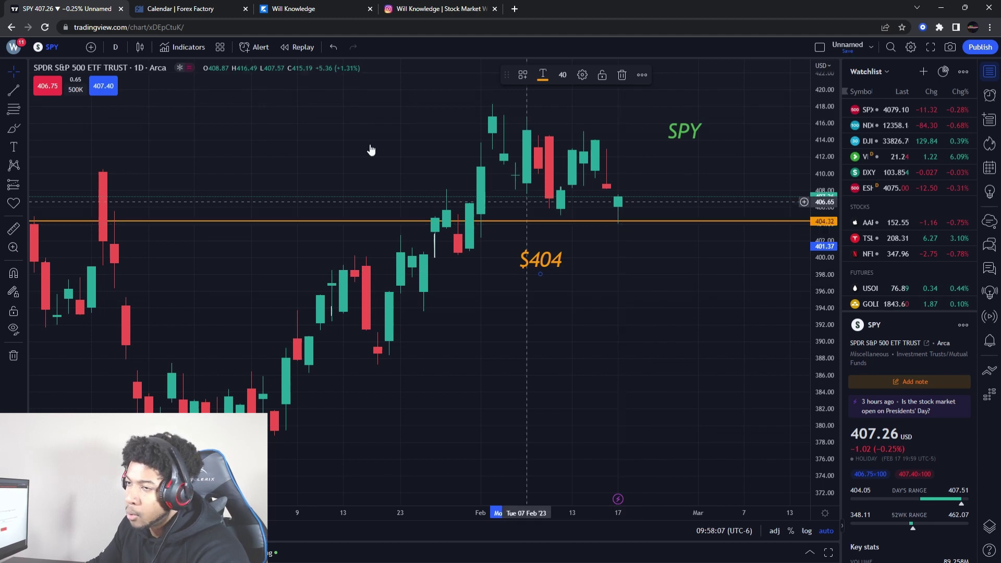
View 5-minute candles, then return to the daily timeframe with recent candles in view
click(114, 49)
click(138, 196)
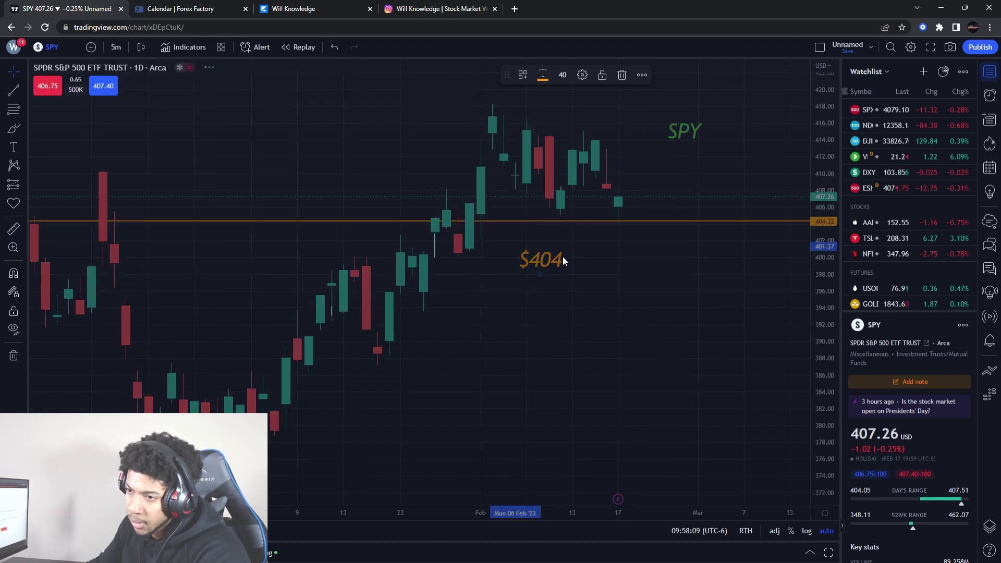
scroll(607, 278, down, 3)
scroll(495, 322, down, 2)
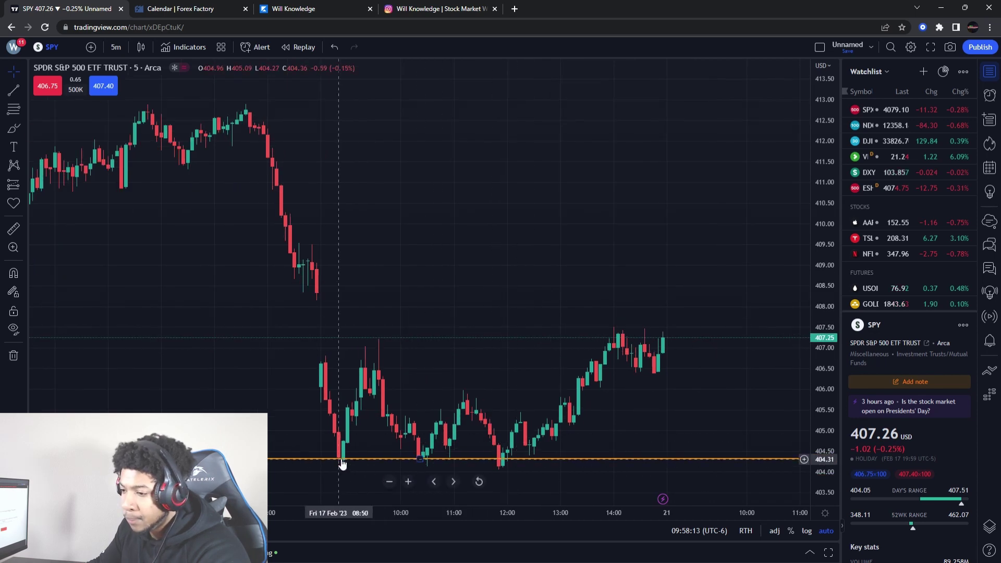
mouse_move(434, 480)
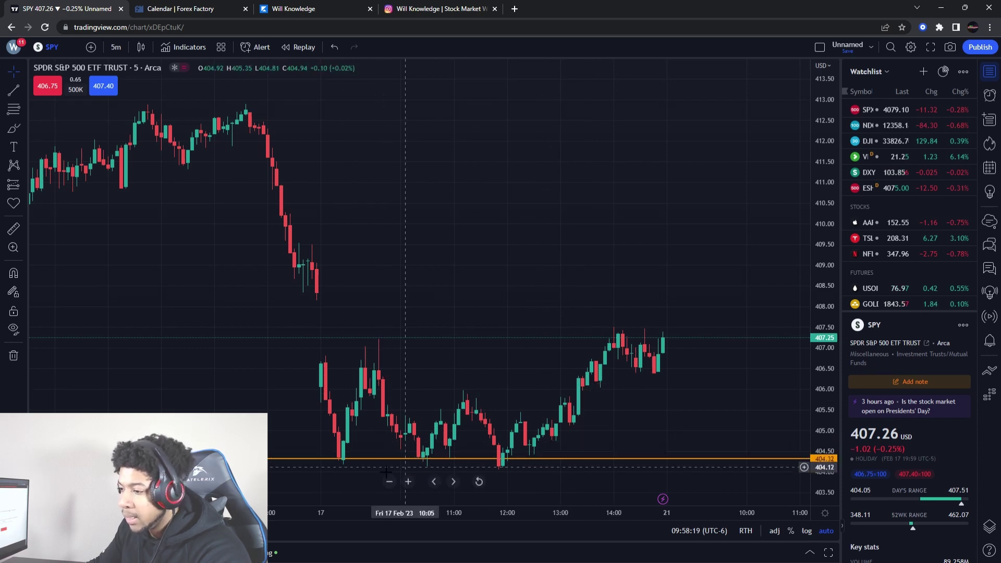
mouse_move(501, 462)
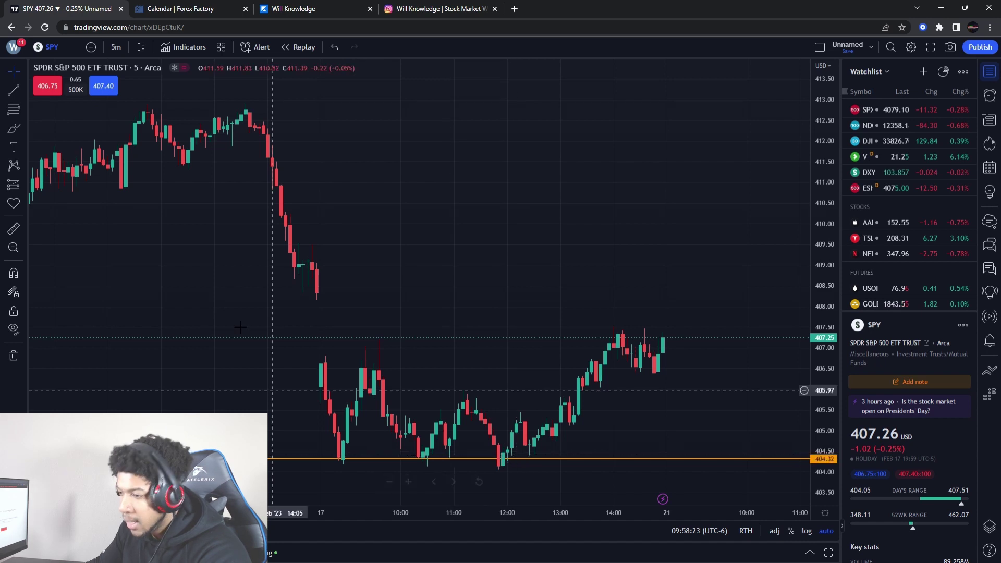
click(138, 70)
click(173, 374)
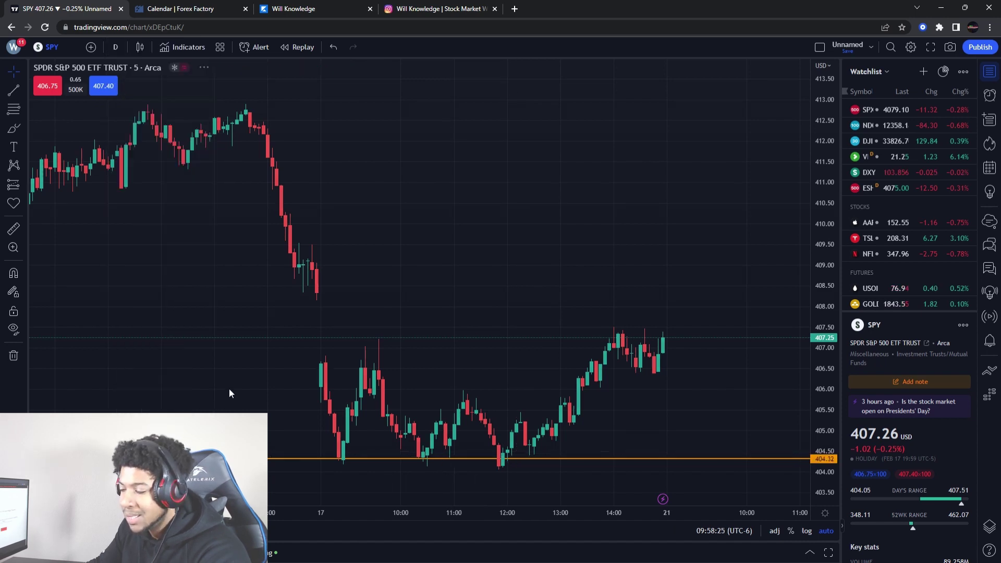
scroll(574, 274, up, 5)
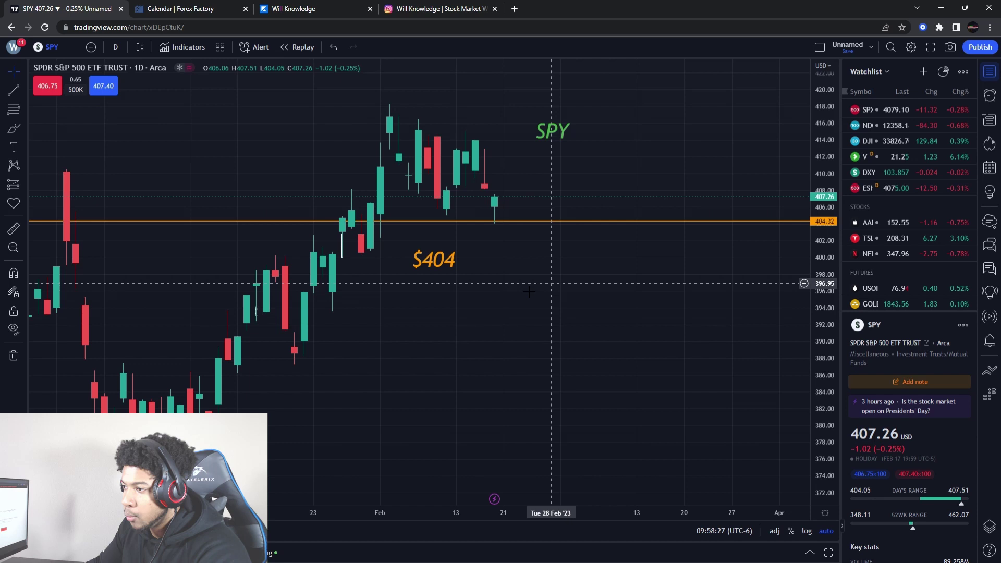
drag(615, 252, 338, 180)
Draw a horizontal resistance line at about $408
click(23, 85)
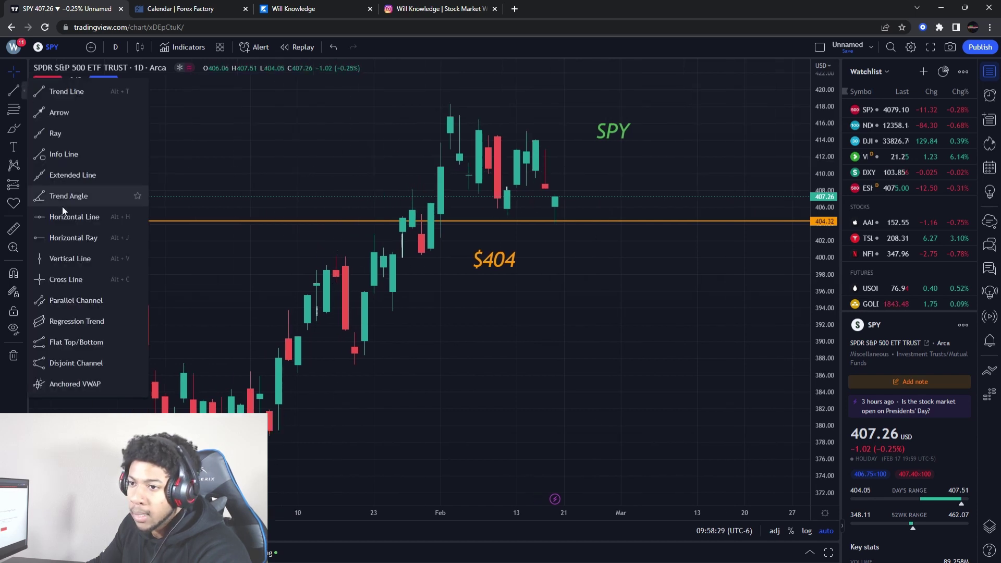
click(62, 210)
click(421, 190)
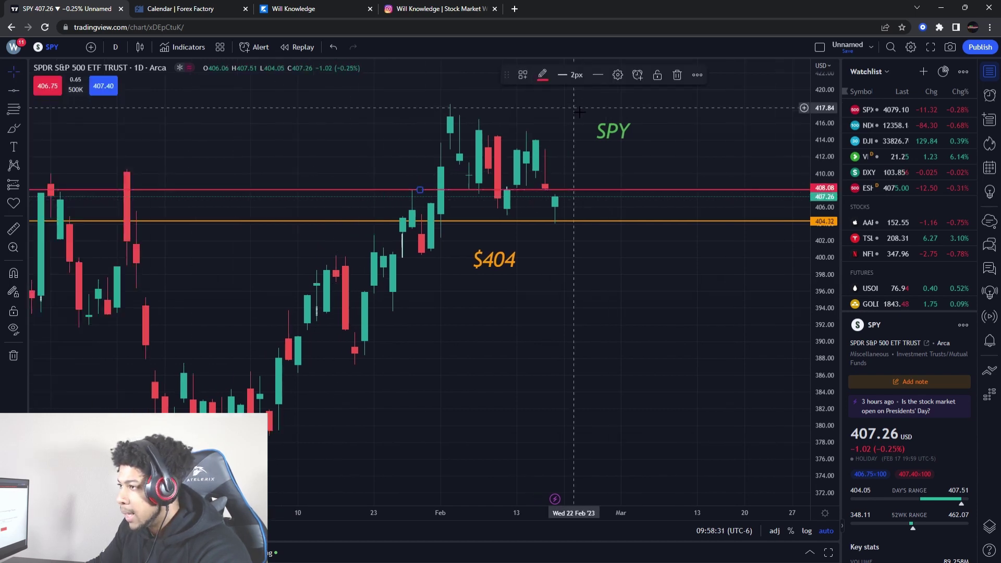
Add a $408 text label and position it just above the red line
click(14, 146)
click(600, 190)
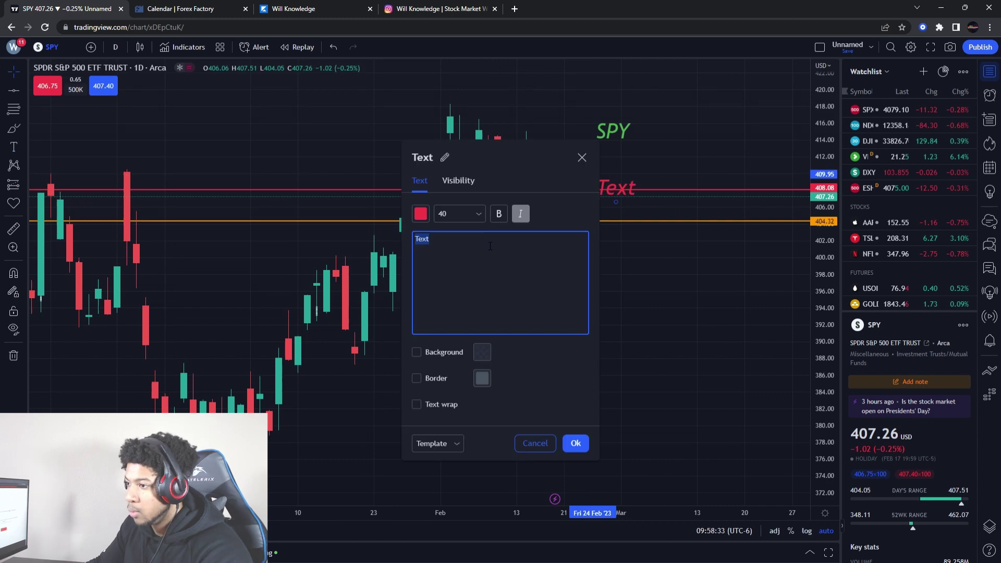
text($408)
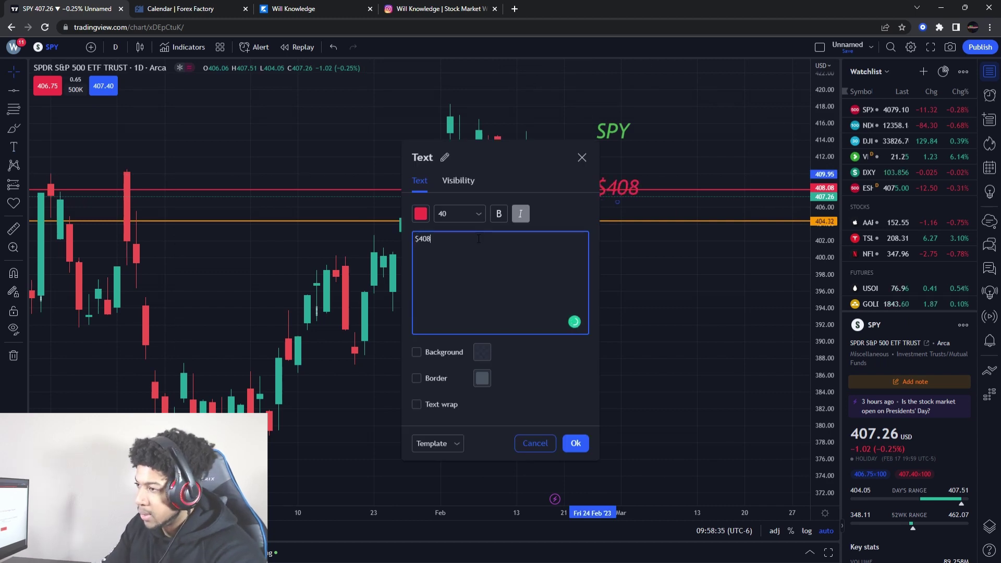
click(578, 445)
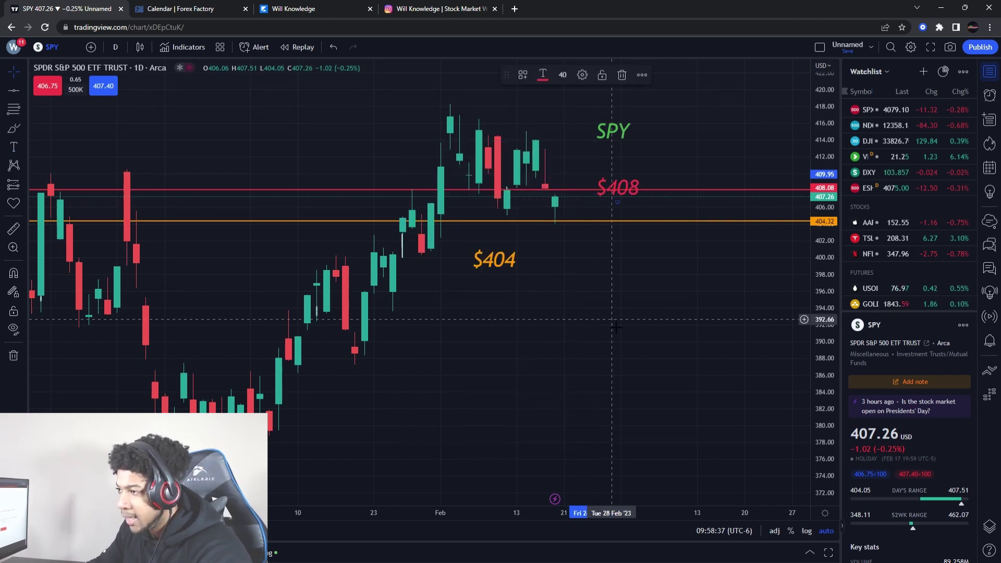
drag(600, 190, 599, 176)
click(587, 190)
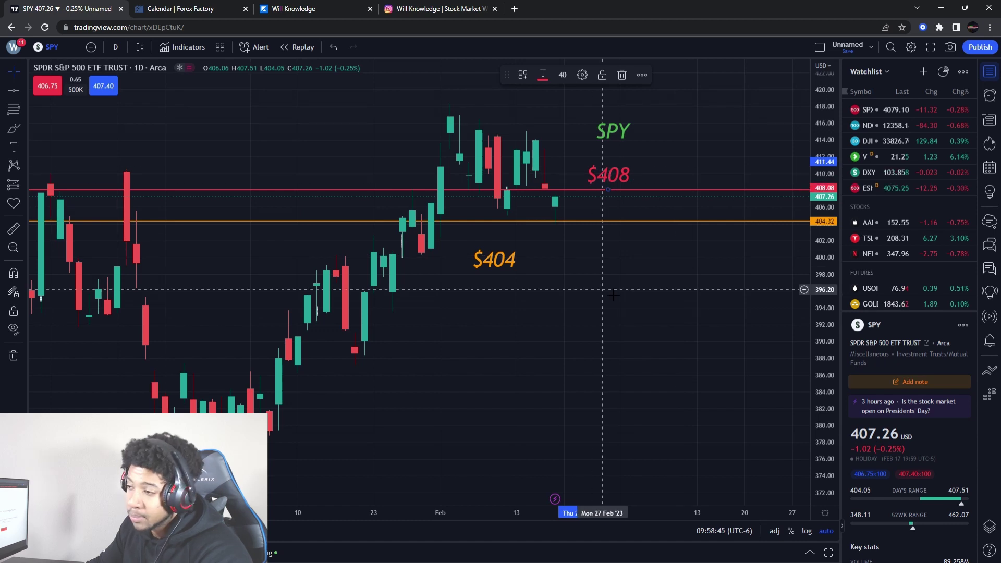
click(618, 278)
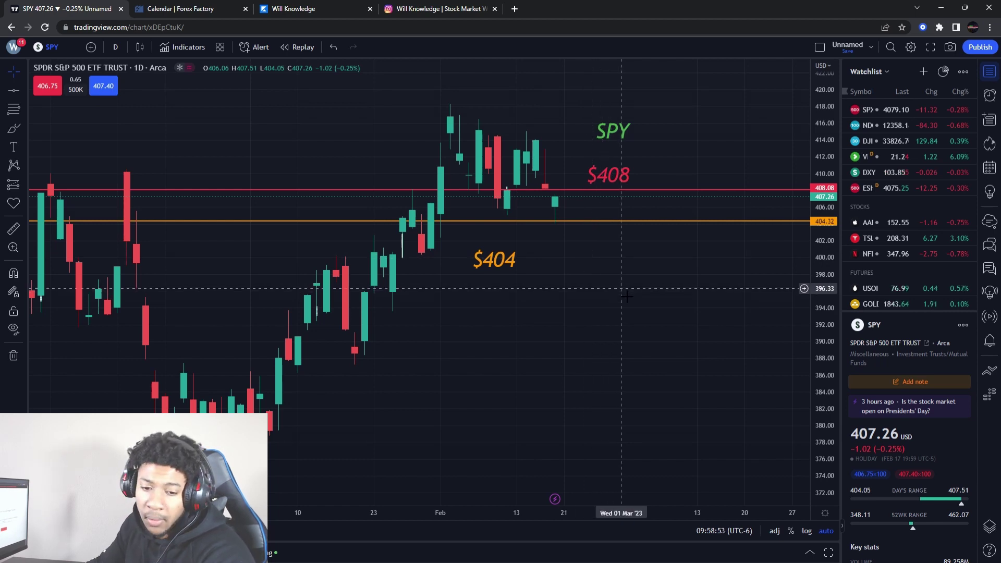
Show Will Knowledge's Instagram profile with 328 posts and 1,743 followers
click(440, 8)
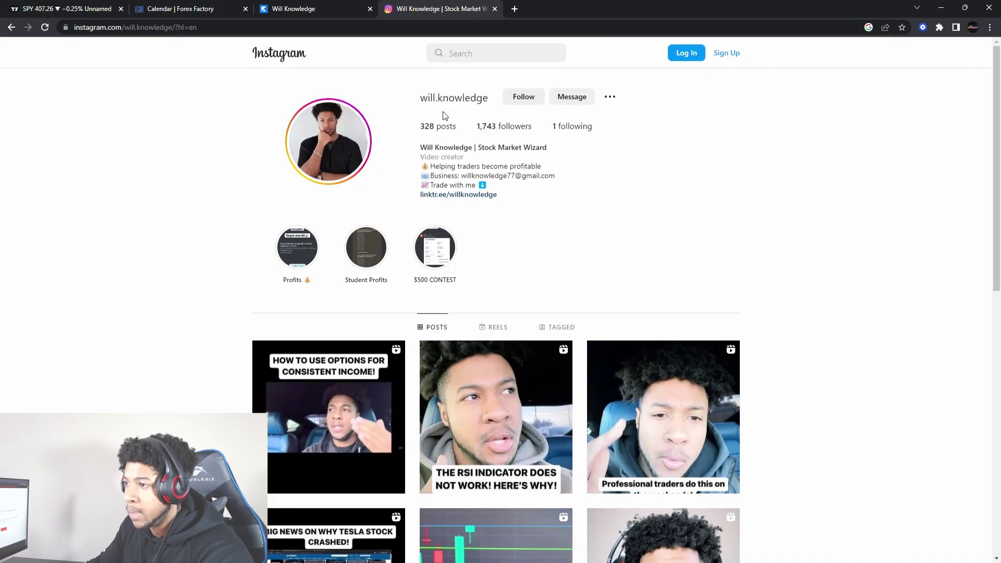